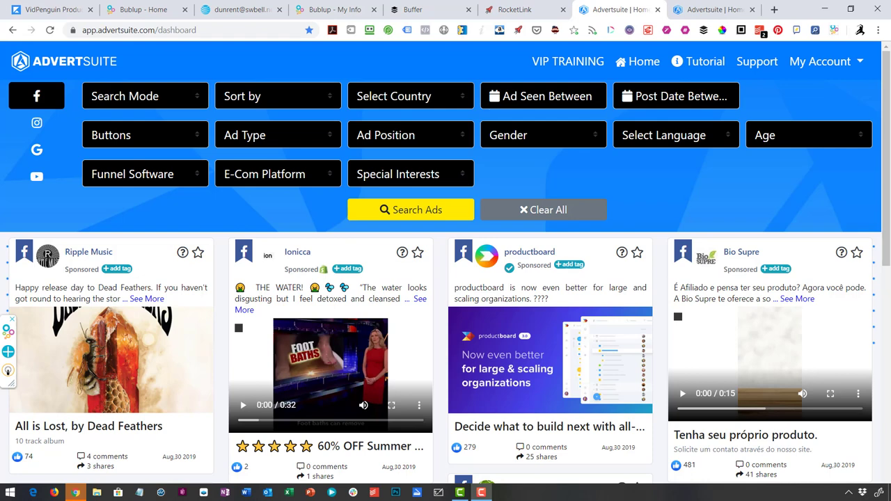
Step: Reload the Bublup Home page and select the Recommended by bublup folder among its five folders
click(168, 15)
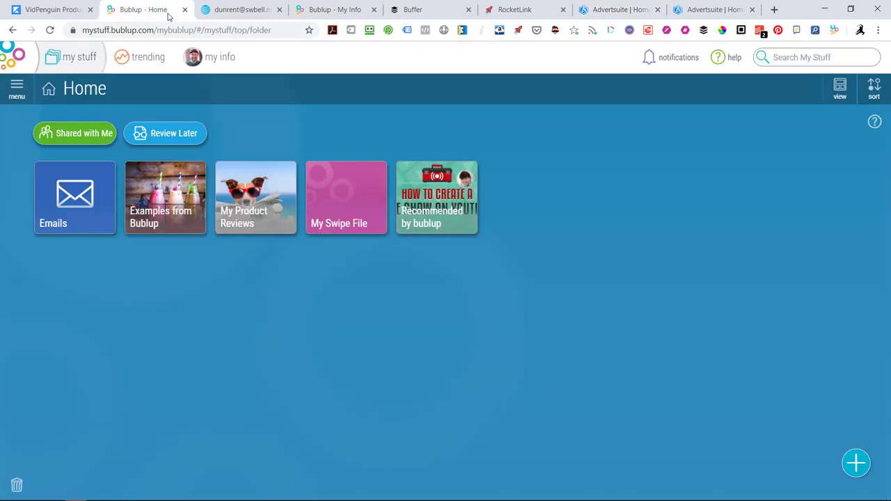
click(49, 30)
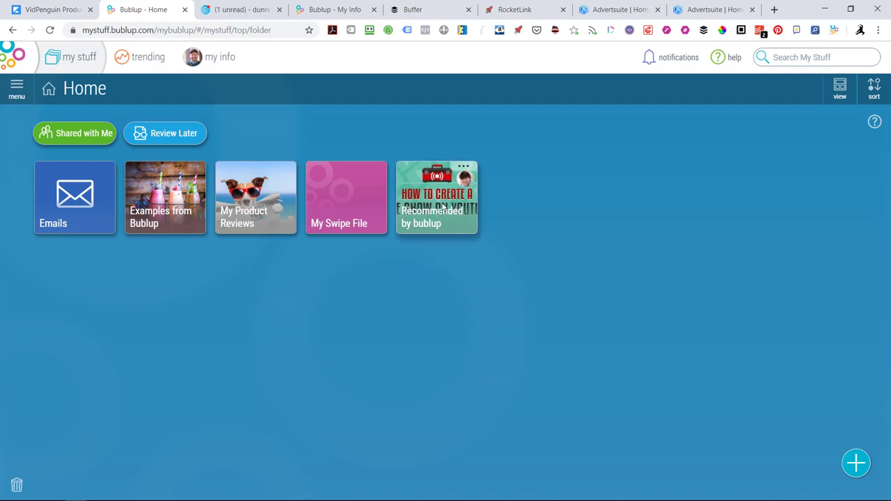
click(442, 202)
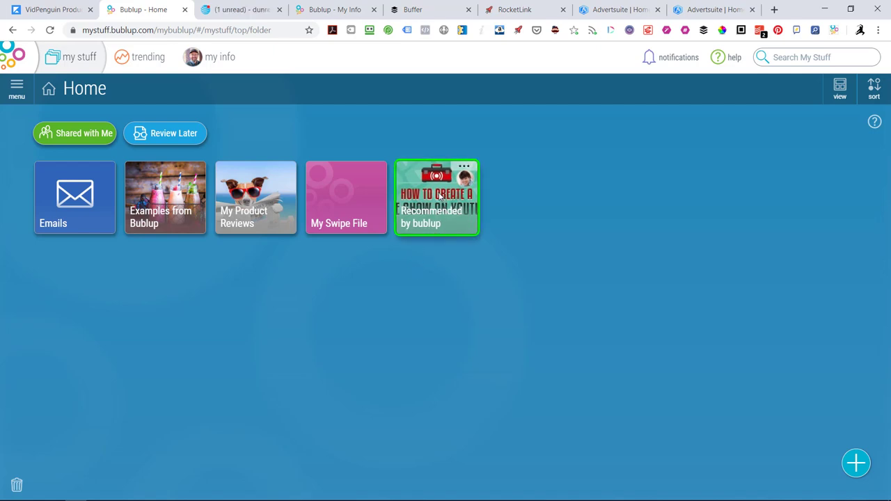
Step: In Recommended by bublup, permanently remove the South Africa sport-streaming suggestion
click(439, 193)
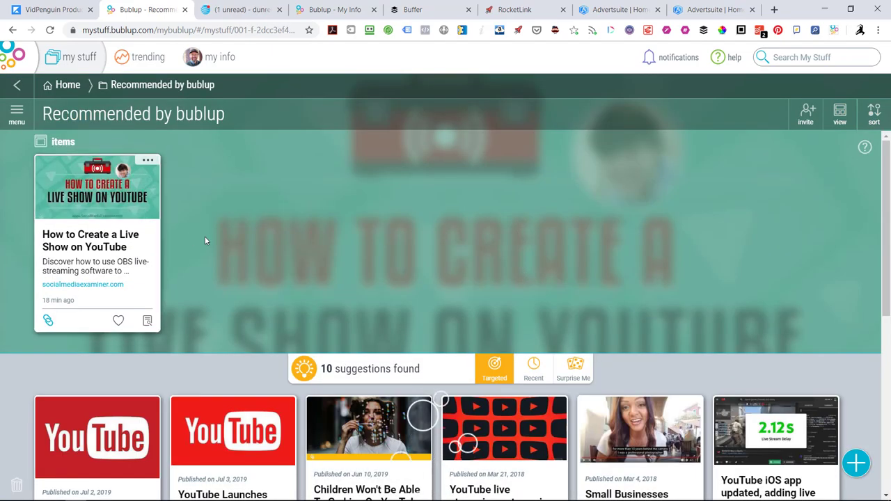
scroll(361, 239, down, 2)
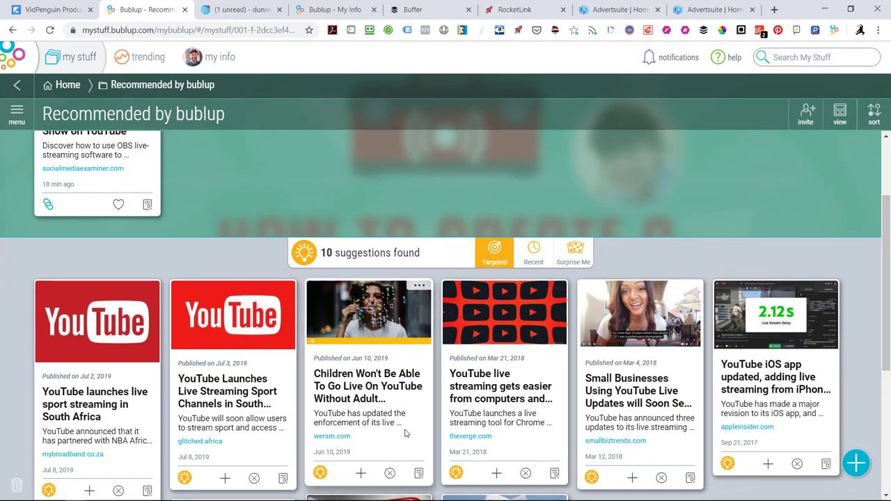
scroll(272, 379, down, 2)
click(118, 374)
click(561, 358)
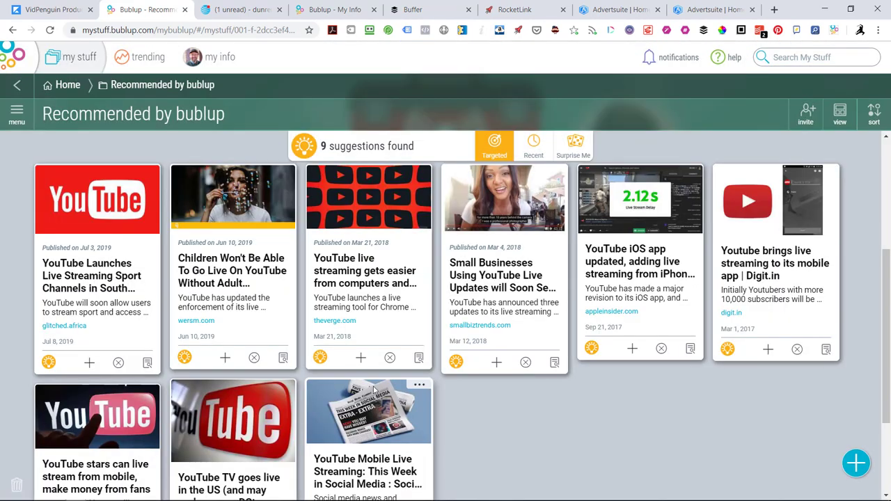
Step: Save the YouTube Mobile Live Streaming article into the Recommended by bublup folder
scroll(421, 350, down, 2)
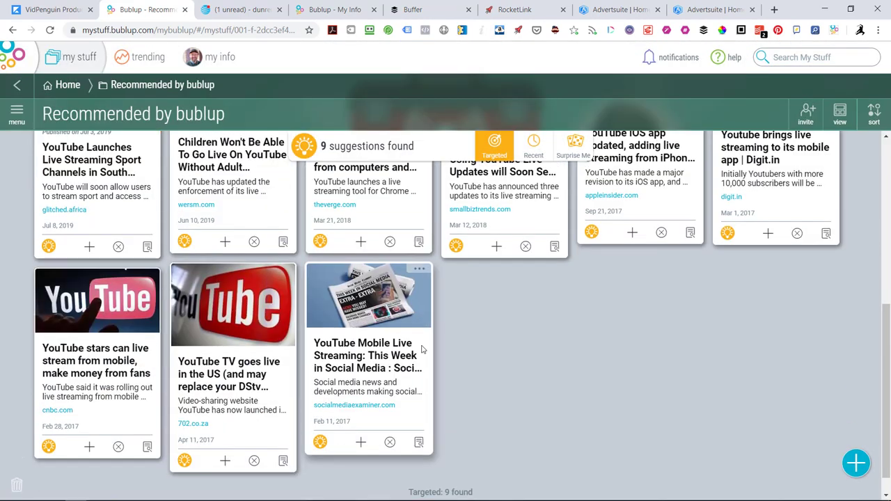
click(360, 443)
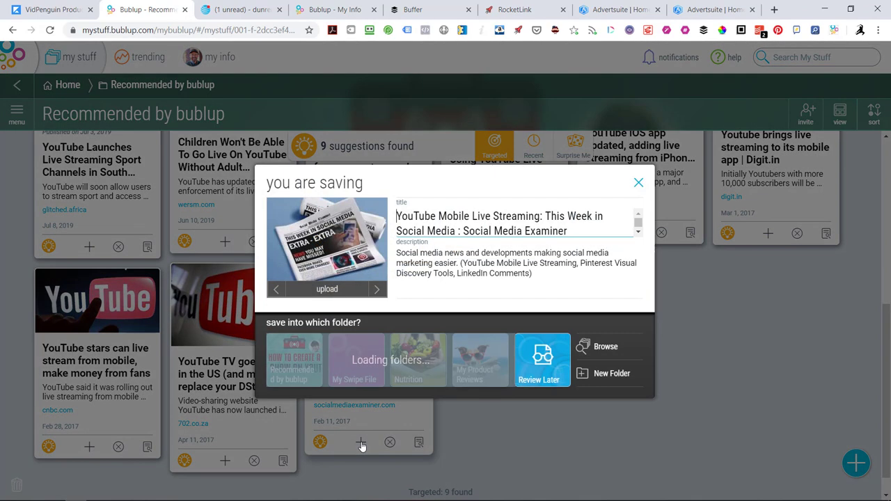
click(290, 371)
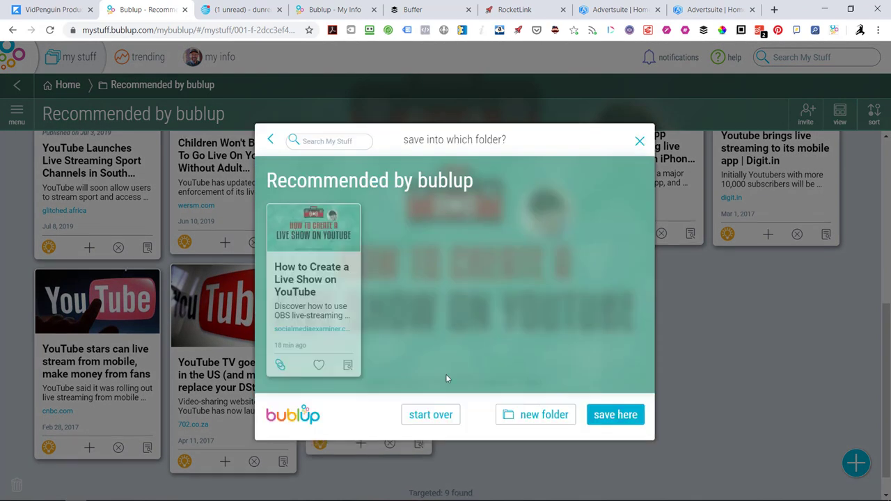
click(620, 421)
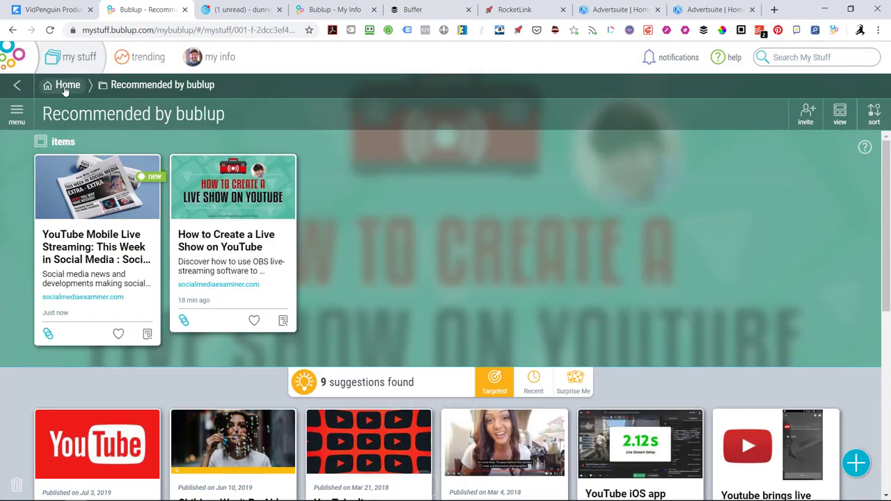
Step: Review the saved ads in My Swipe File, then return to the Advertsuite ad dashboard
click(66, 88)
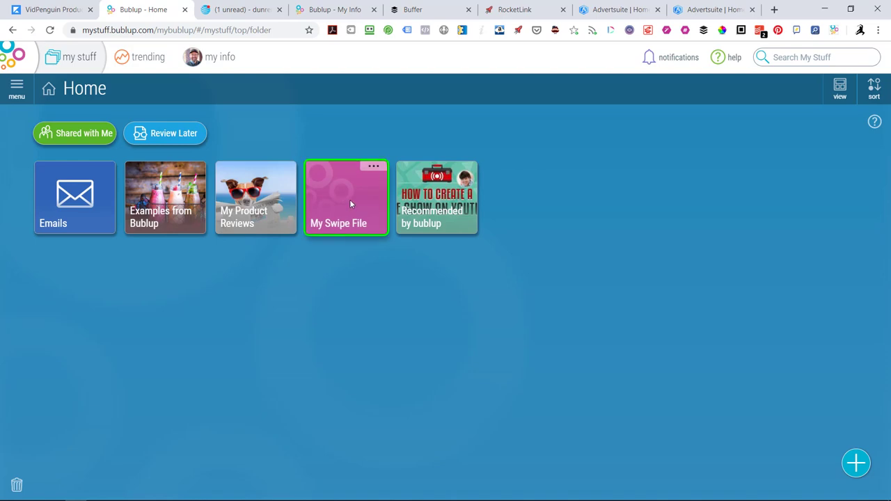
click(349, 199)
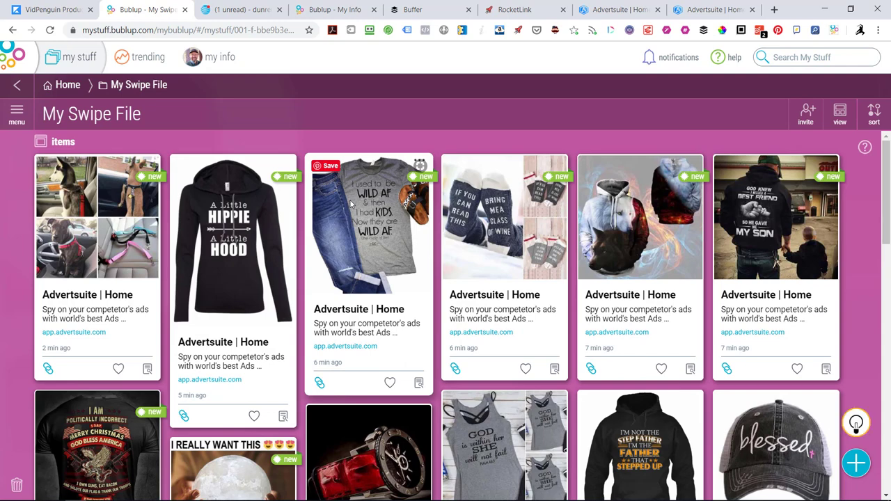
click(621, 11)
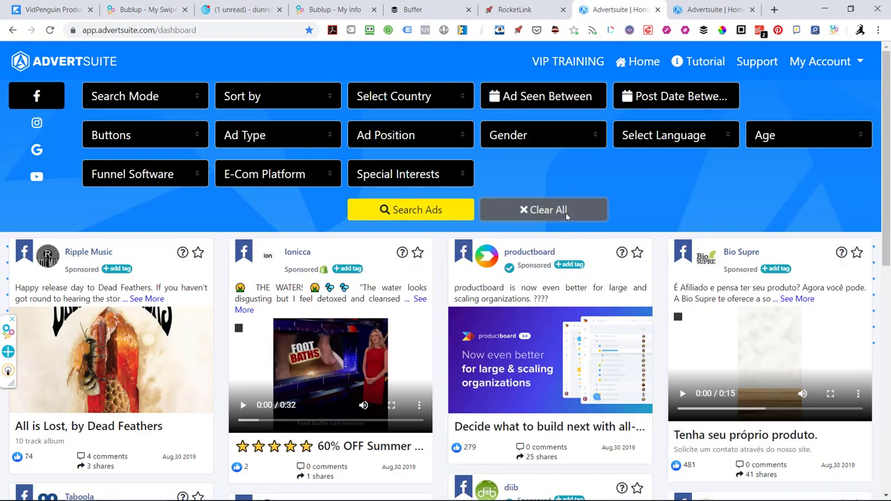
Step: Search Advertsuite for English Shopify photo ads sorted by Shares
click(321, 176)
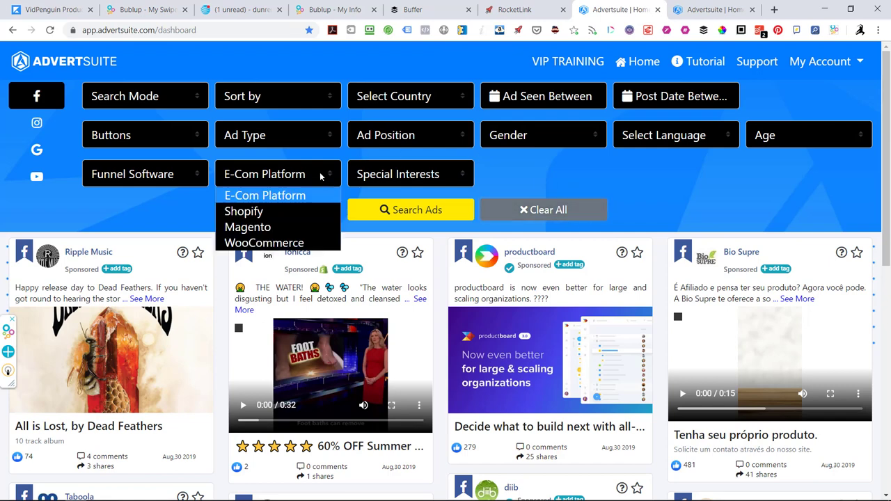
click(261, 208)
click(272, 140)
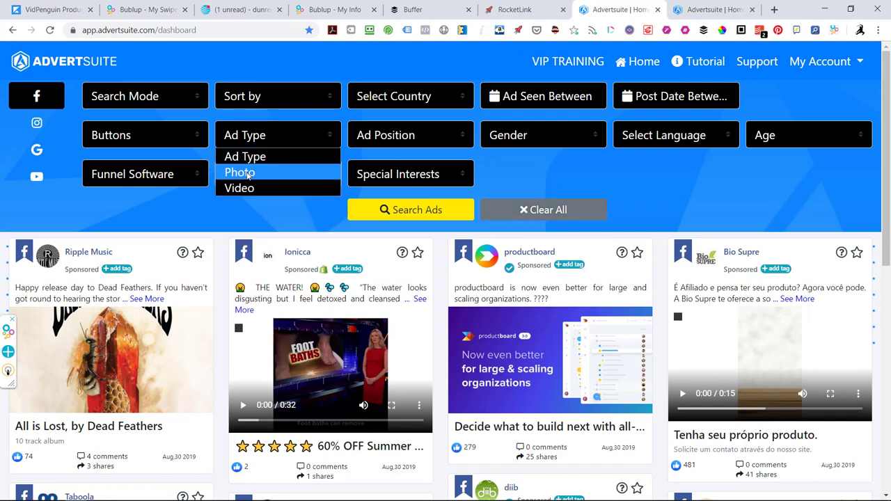
click(247, 172)
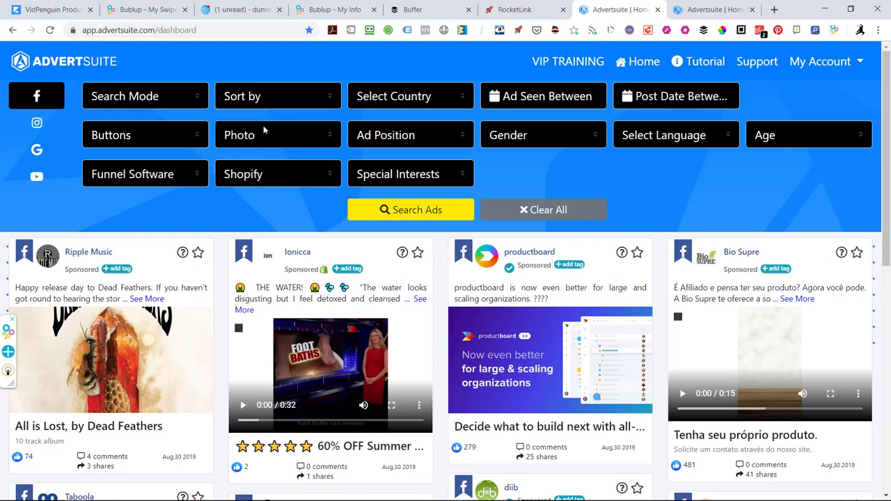
click(279, 94)
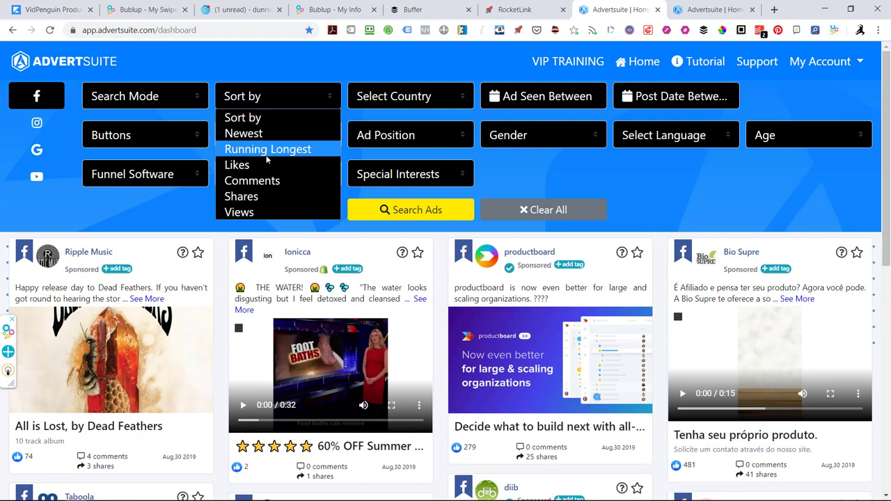
click(241, 197)
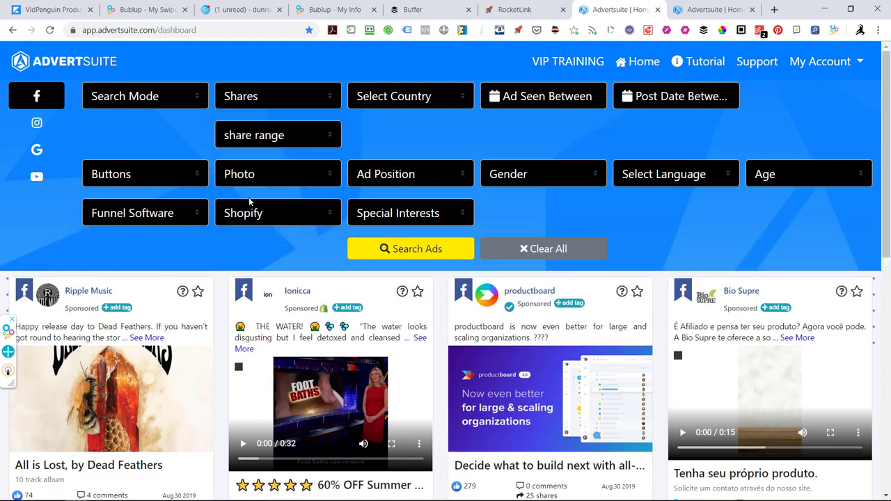
click(668, 174)
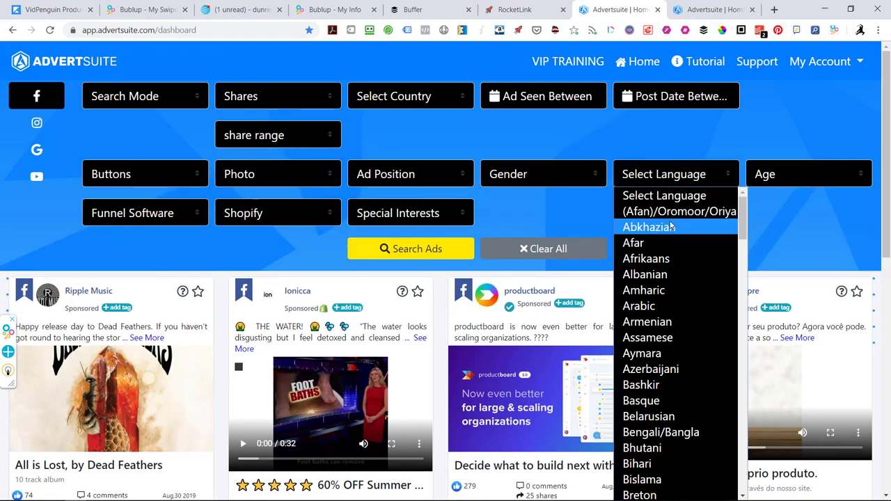
scroll(671, 306, down, 7)
click(647, 220)
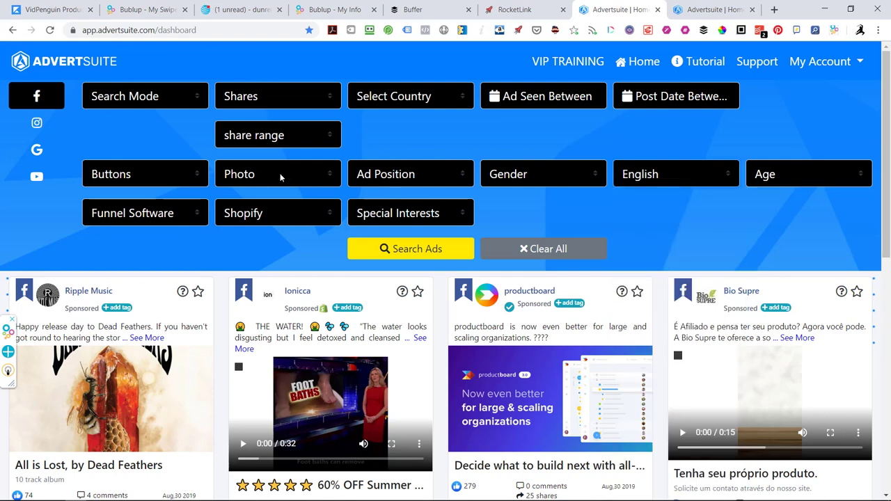
click(416, 251)
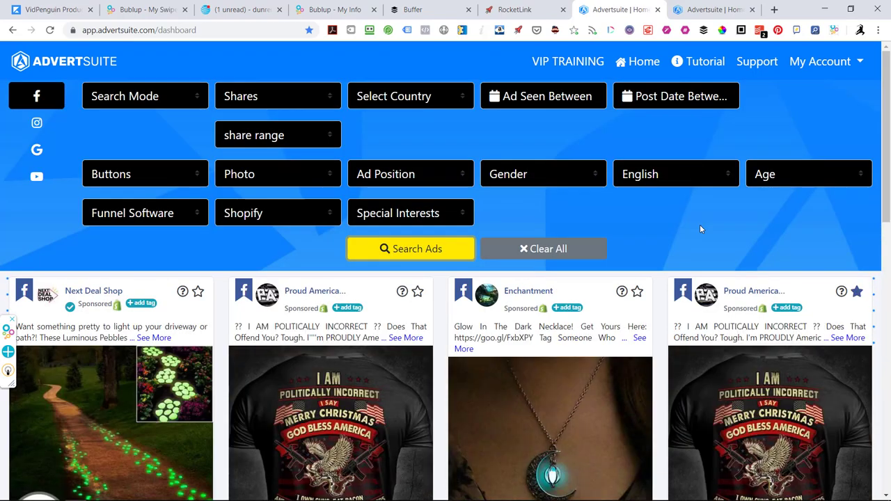
Step: Favorite the Proud Army solemn-oath car decal ad and open its details with the landing page
scroll(700, 229, down, 3)
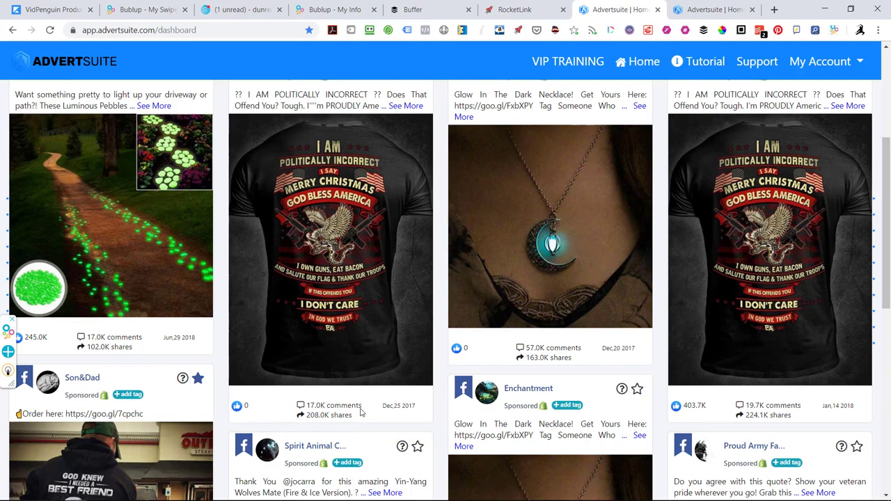
scroll(355, 411, up, 2)
scroll(784, 242, down, 8)
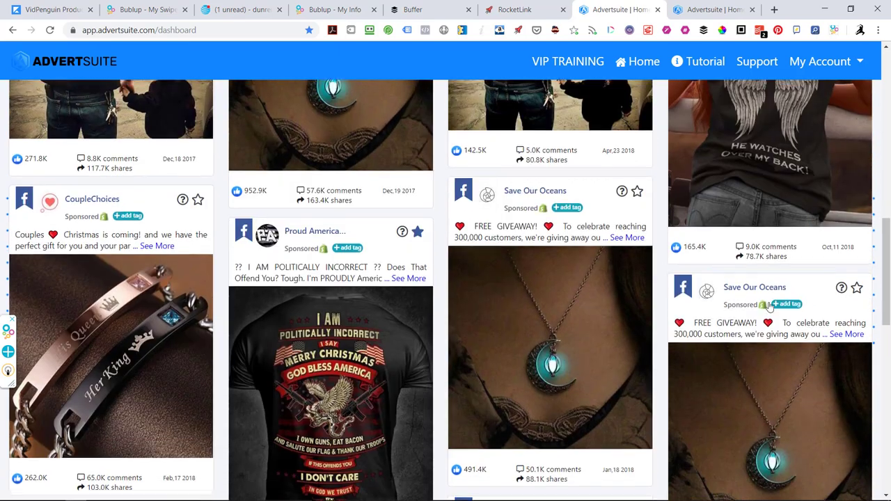
scroll(770, 307, down, 8)
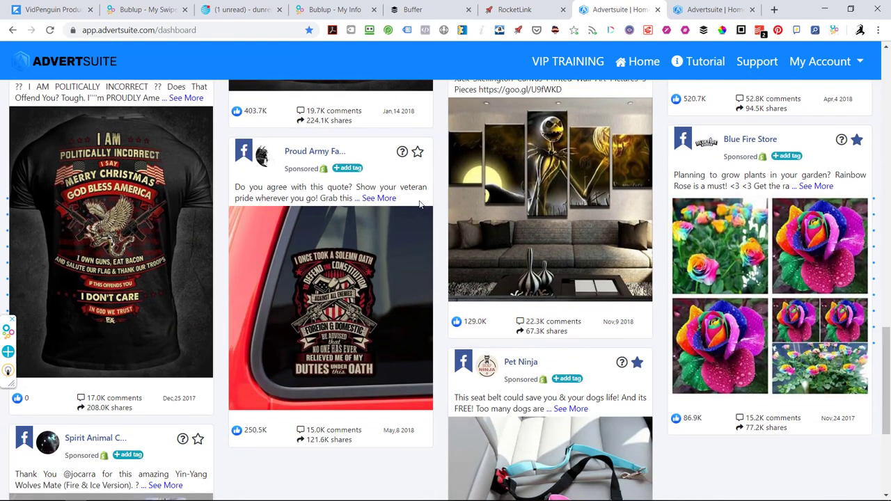
click(418, 152)
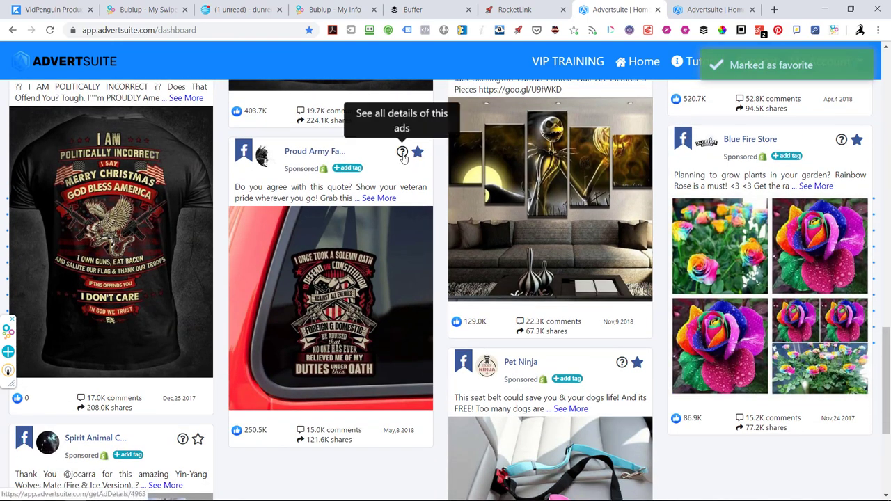
click(402, 153)
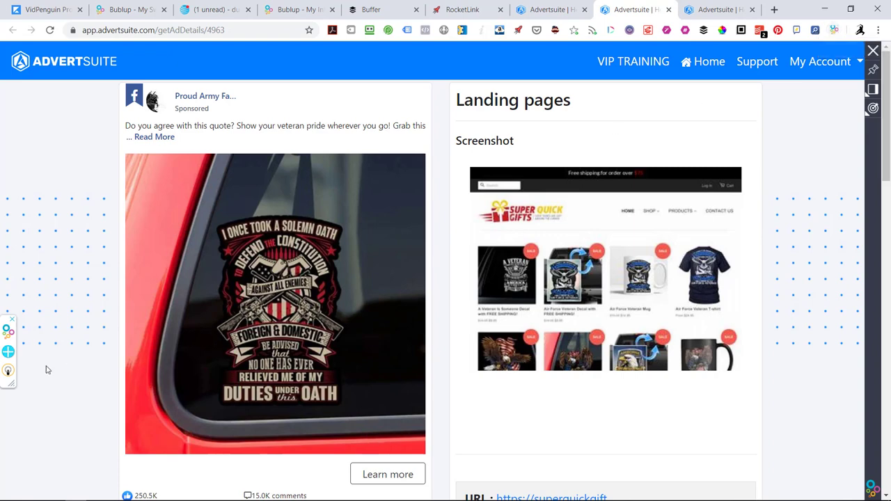
Step: Save the veteran oath decal ad page to Bublup's My Swipe File folder
click(8, 351)
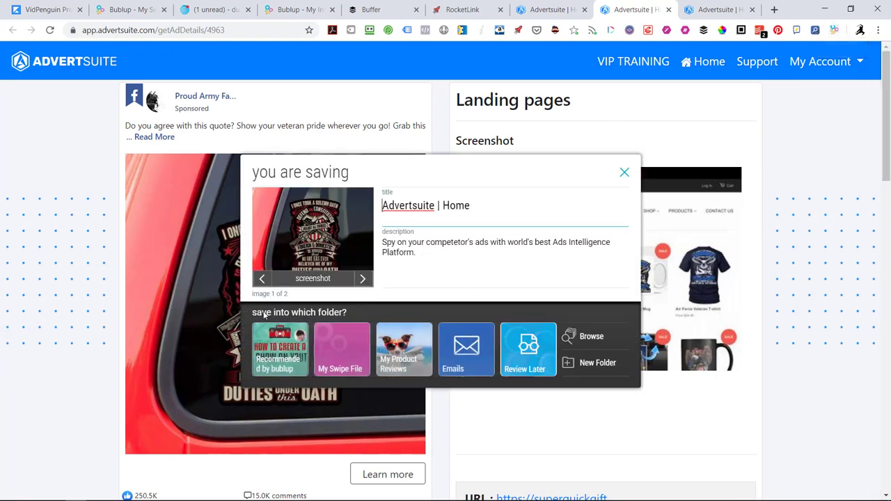
click(343, 348)
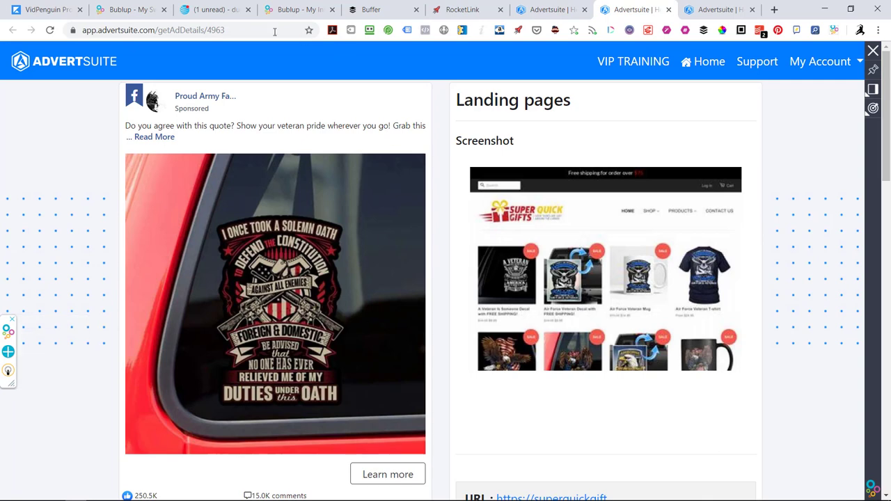
Step: Scroll through My Swipe File to confirm the oath decal ad is the newest card
click(129, 9)
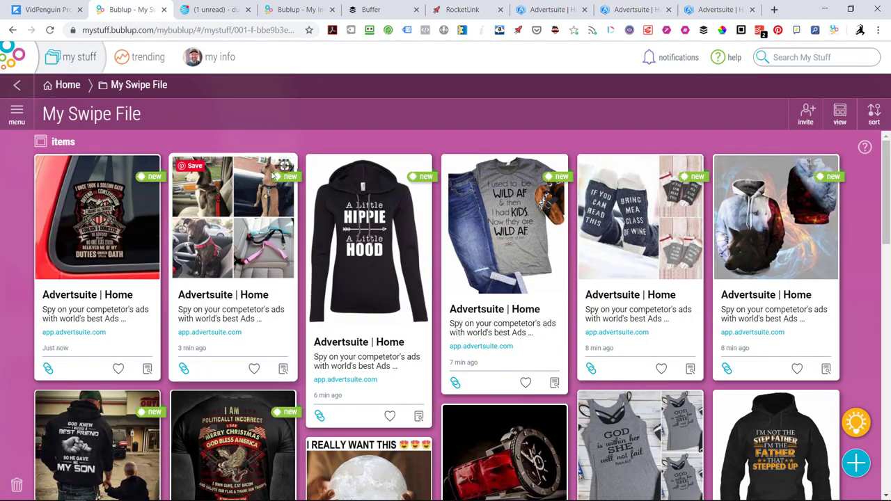
scroll(453, 245, down, 2)
scroll(452, 245, down, 2)
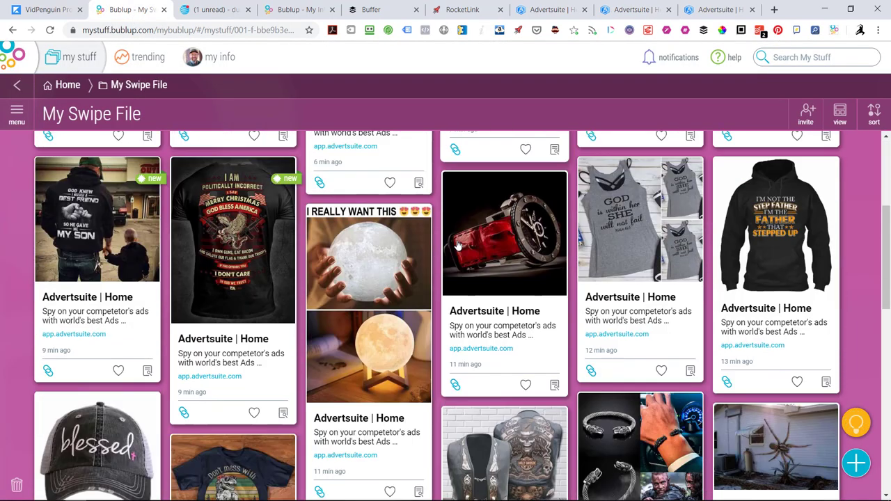
scroll(649, 319, down, 2)
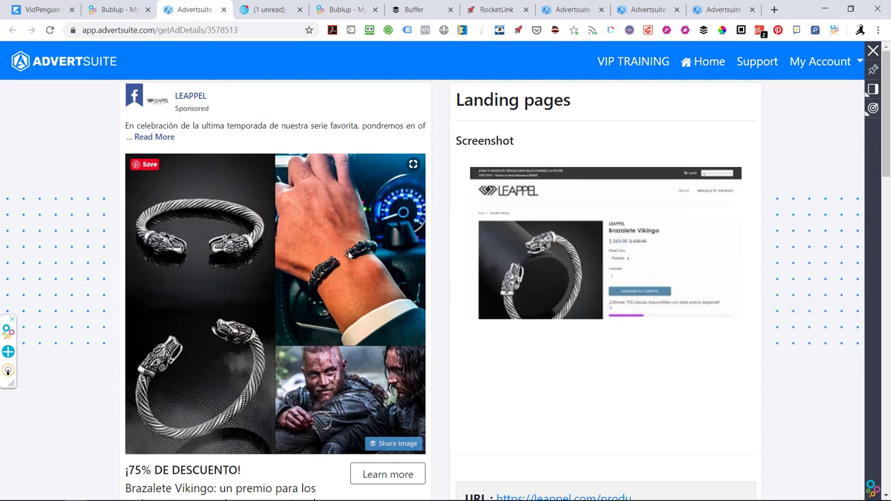
scroll(412, 302, down, 3)
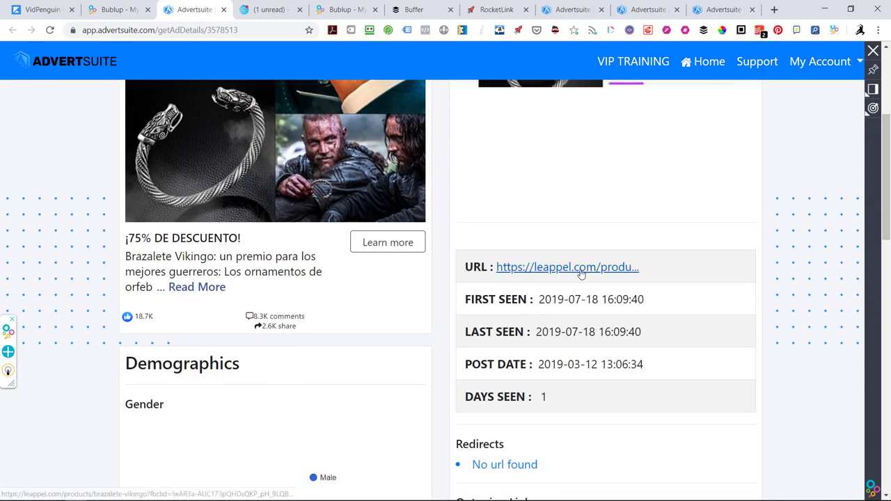
scroll(184, 190, up, 3)
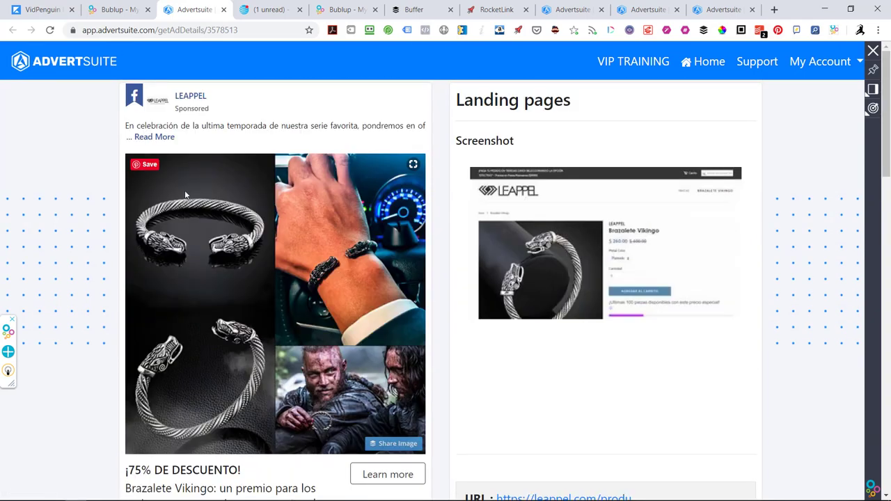
scroll(298, 199, down, 10)
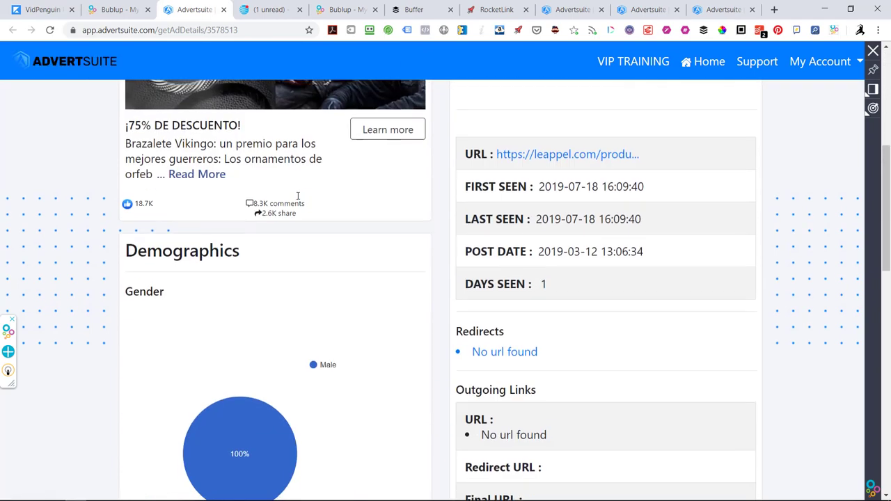
scroll(316, 264, down, 5)
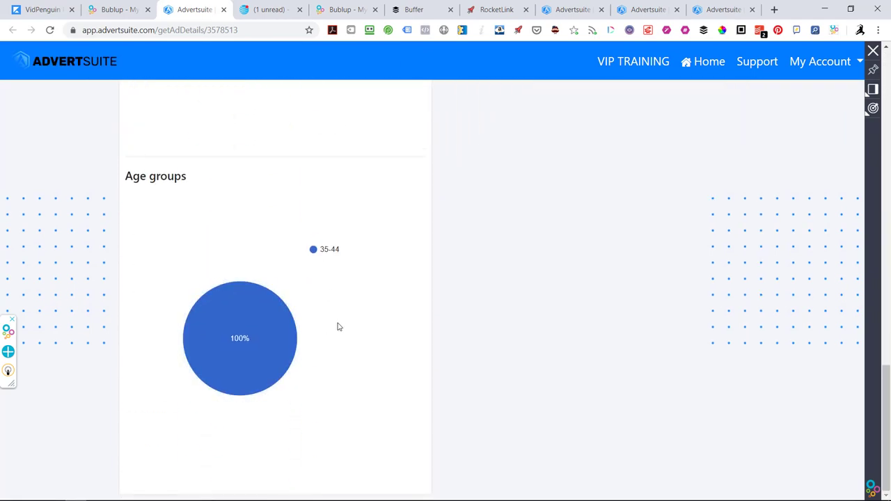
scroll(339, 318, up, 15)
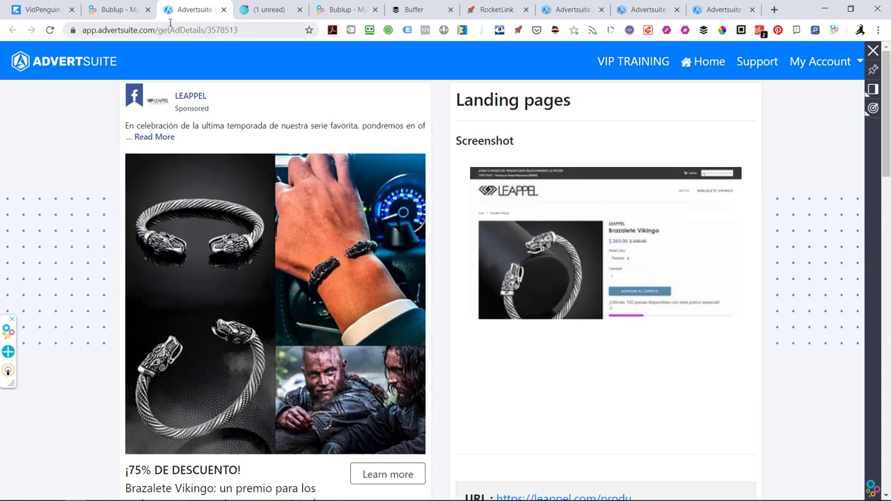
Step: Check My Plan & Storage (33.21 MB of 3 GB, Standard plan), then return to My Swipe File
click(129, 10)
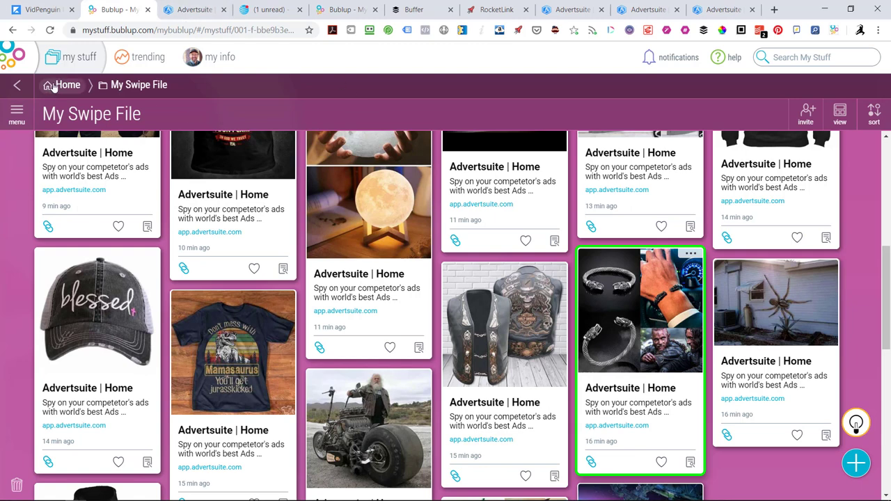
click(201, 62)
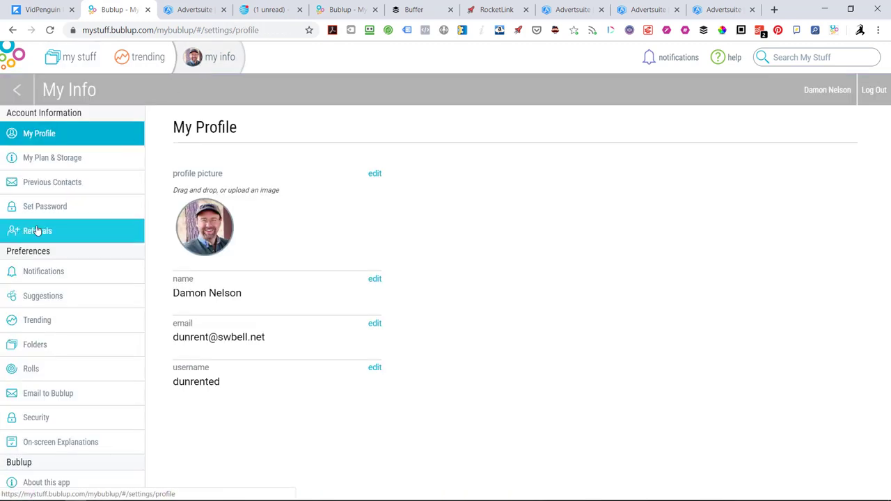
click(42, 159)
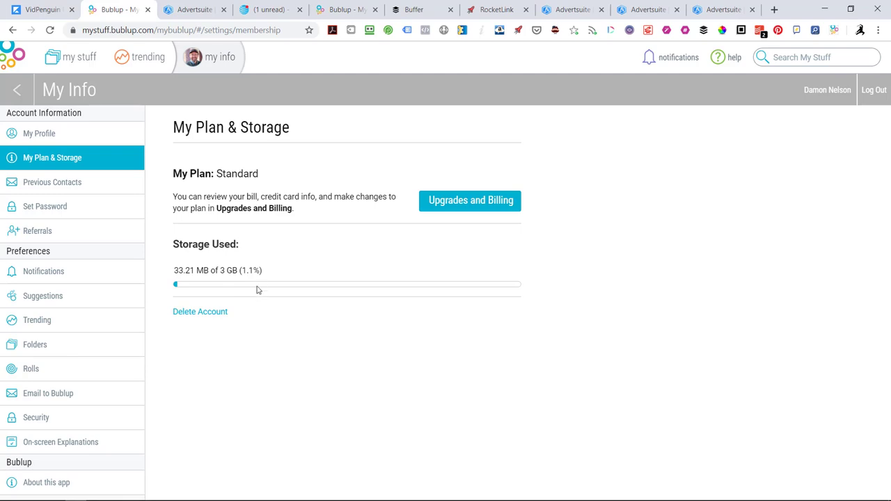
click(70, 58)
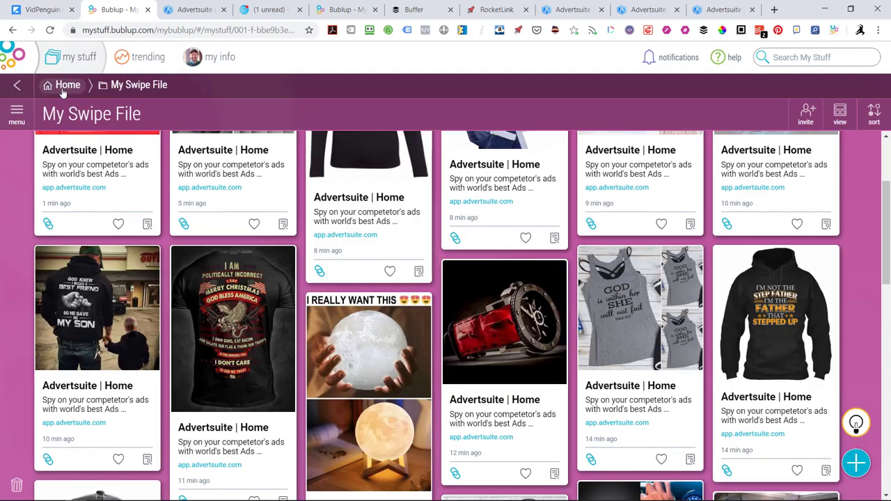
Step: Go from Home into the Emails folder holding the 'Getting Started On Bublup!' email
click(58, 88)
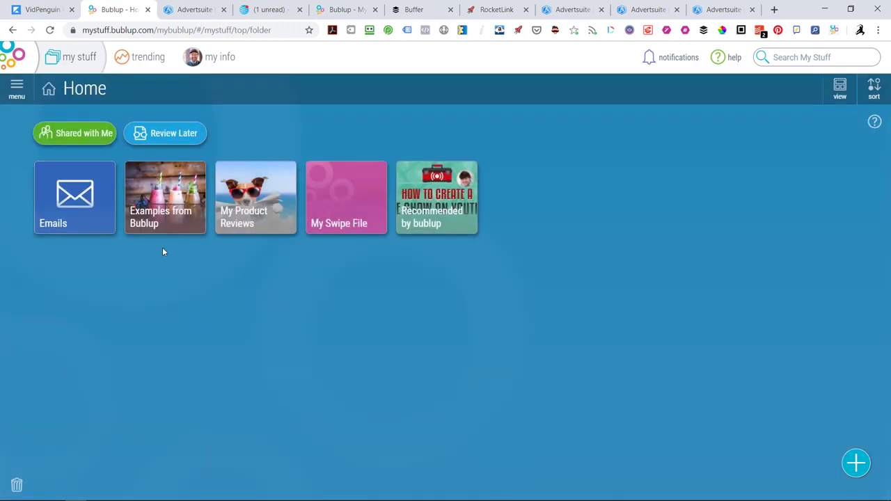
click(96, 203)
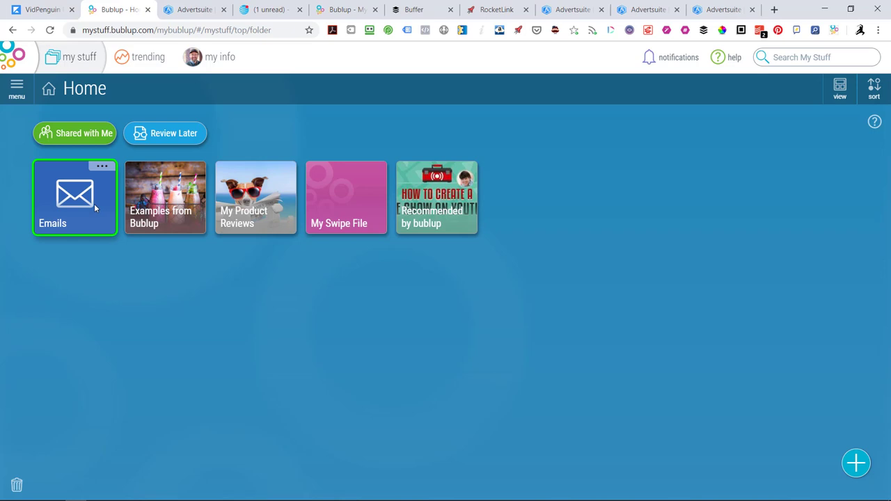
click(83, 208)
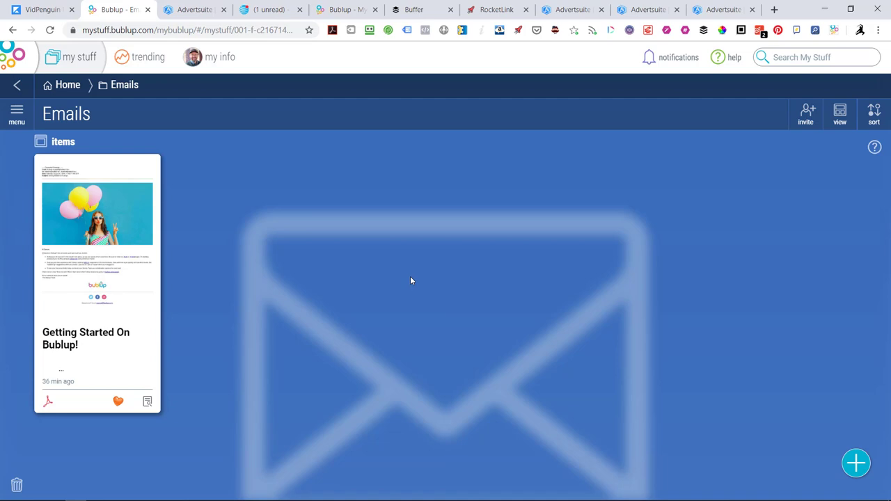
Step: Open the 'Top 10 Tips for Streaming to YouTube' post in My Product Reviews, then go back Home
click(64, 86)
click(256, 198)
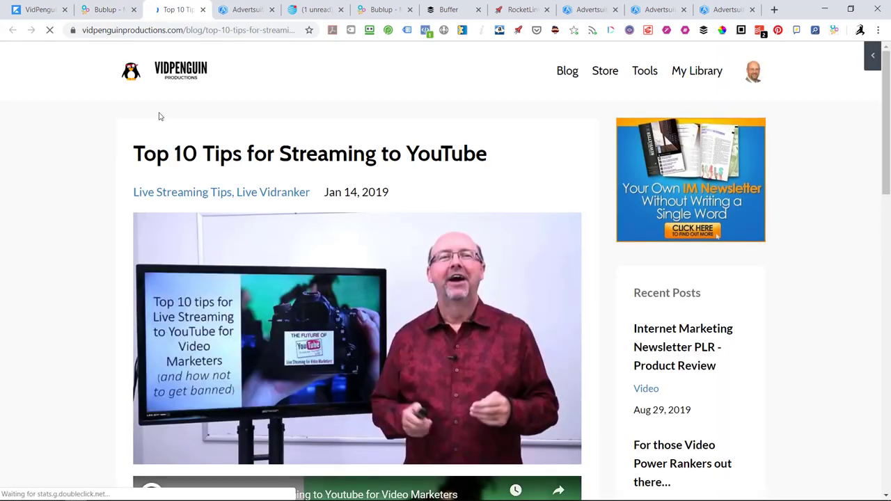
click(105, 10)
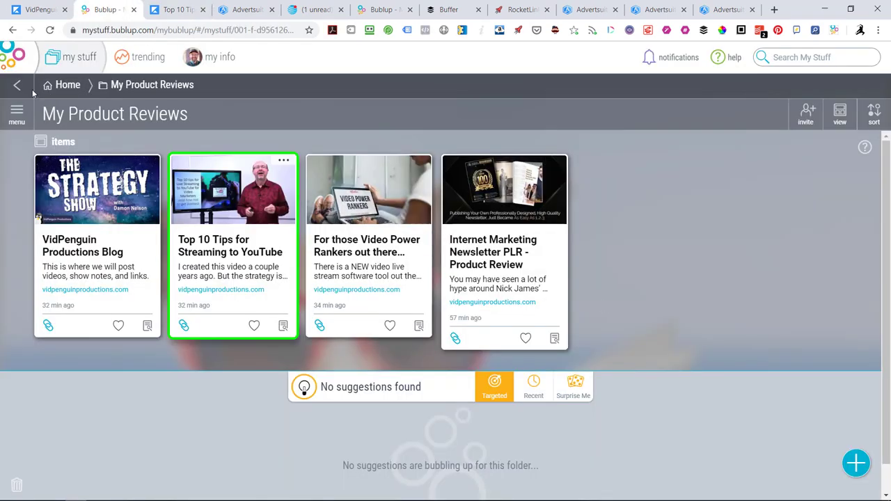
click(57, 87)
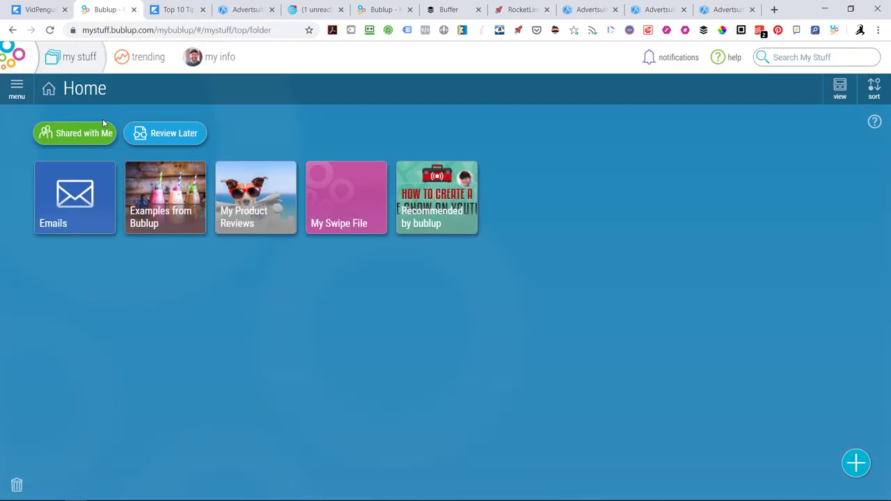
Step: Open My Swipe File and scroll through its saved Advertsuite ad cards and download12 image
click(334, 201)
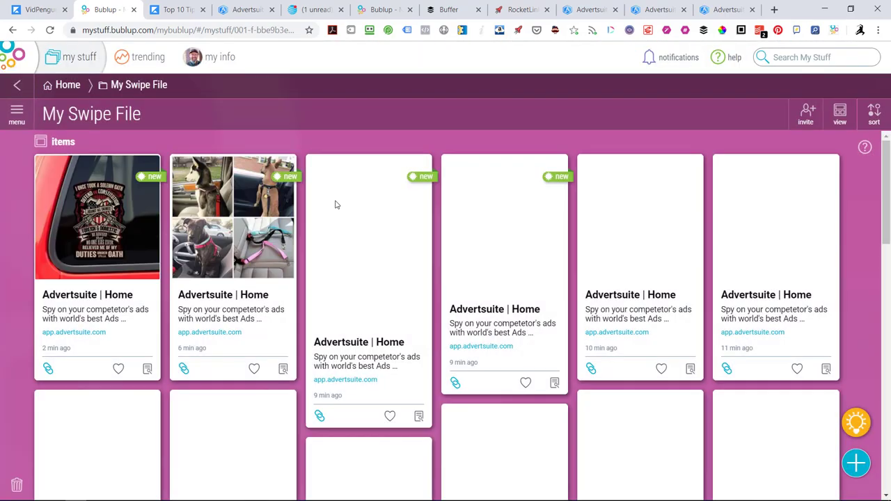
scroll(425, 253, down, 2)
scroll(425, 253, down, 10)
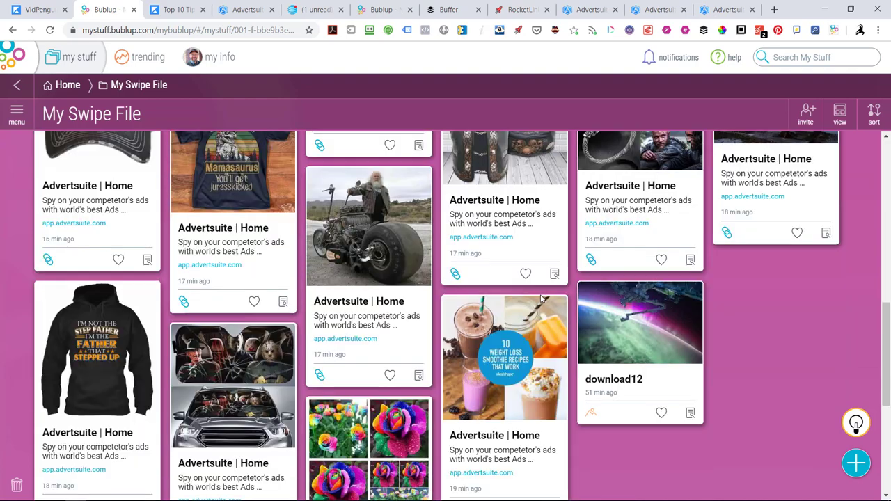
scroll(390, 285, up, 5)
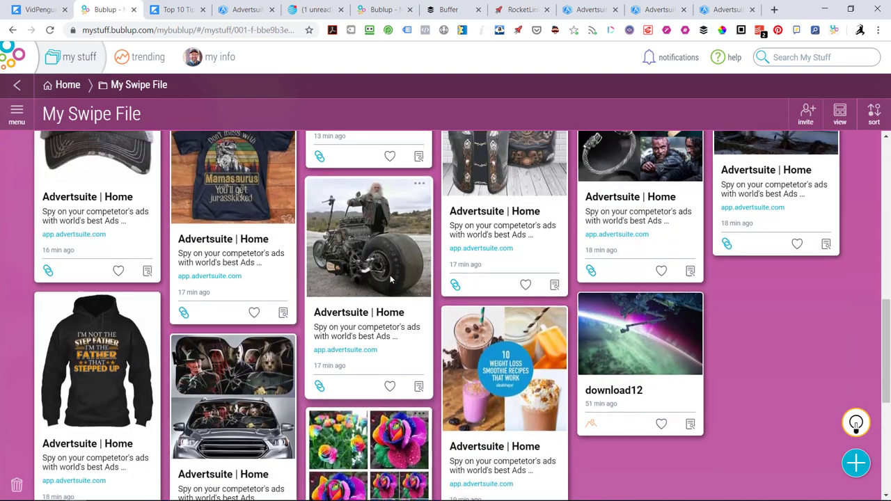
scroll(390, 276, up, 3)
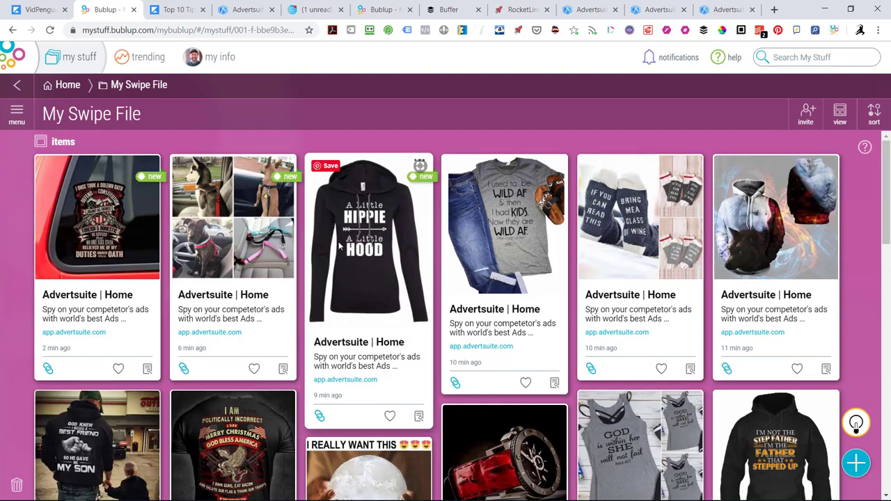